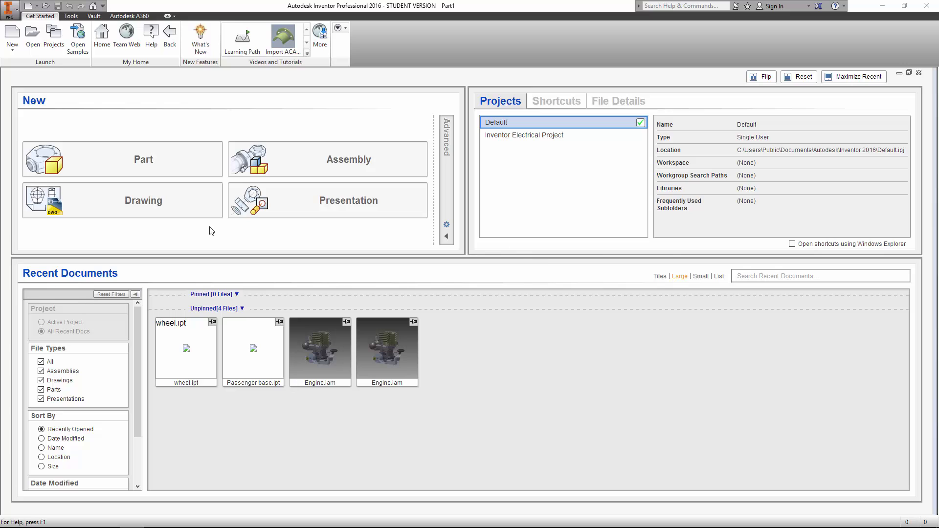
Step: Create a new part and start Sketch1 on the XY origin plane
click(152, 165)
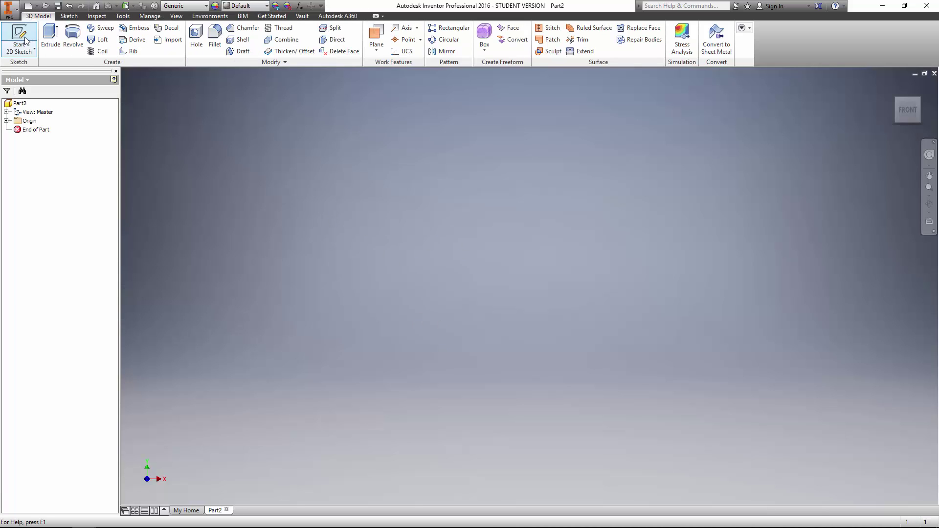
click(19, 48)
click(43, 69)
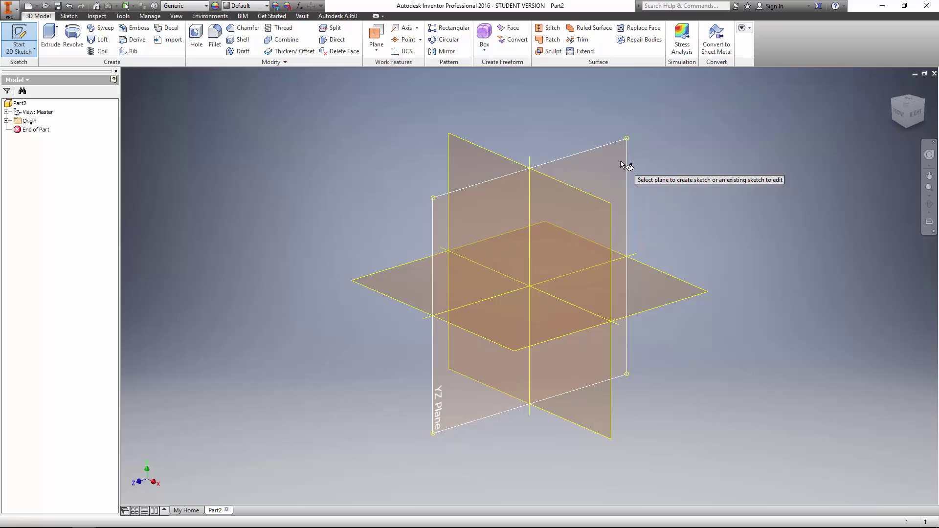
click(556, 213)
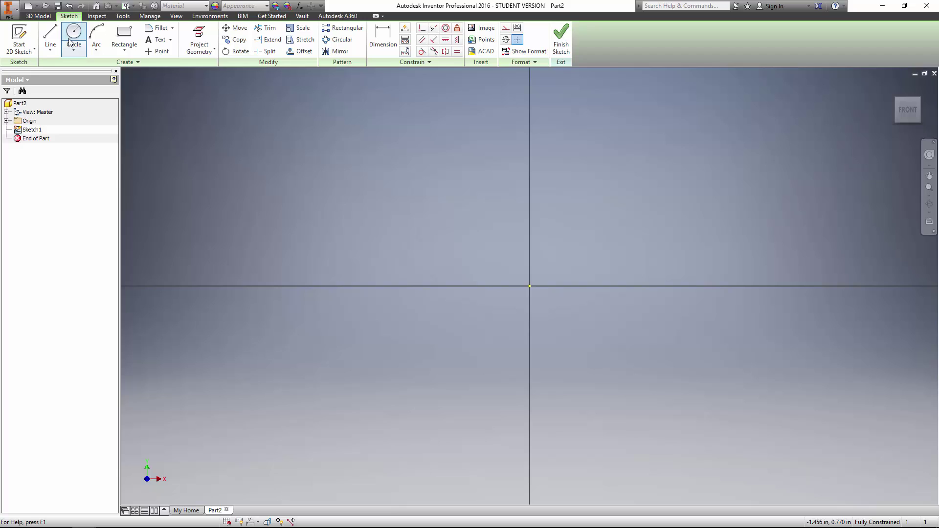
Step: Draw a 2 × 2 inch rectangle from the origin and view it from the front
click(126, 38)
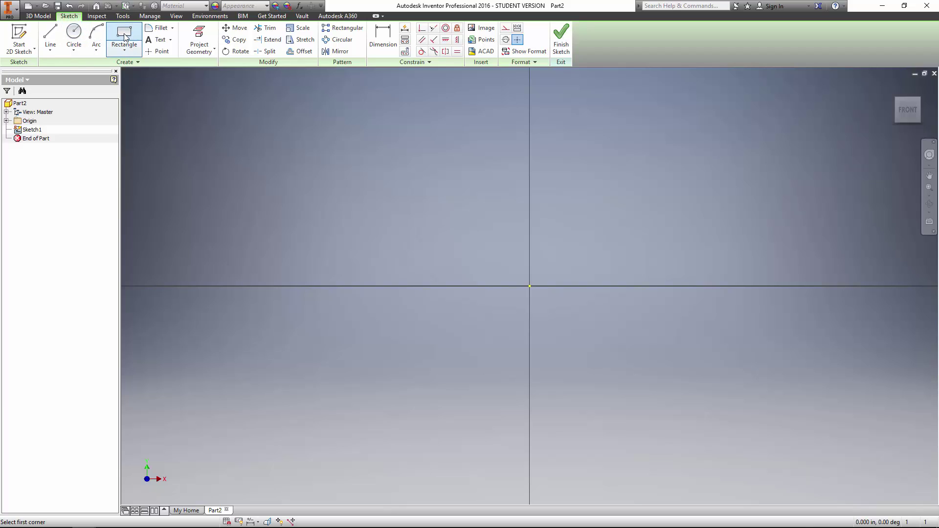
click(529, 286)
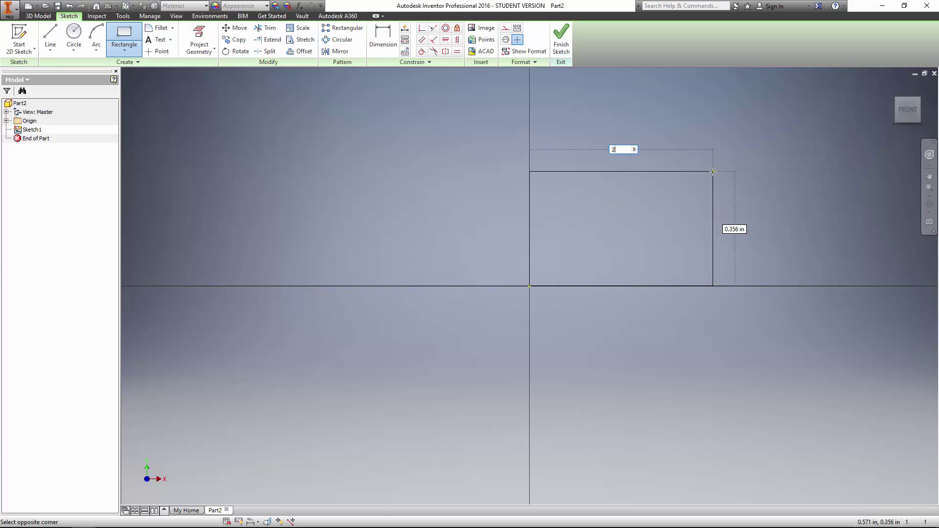
key(Tab)
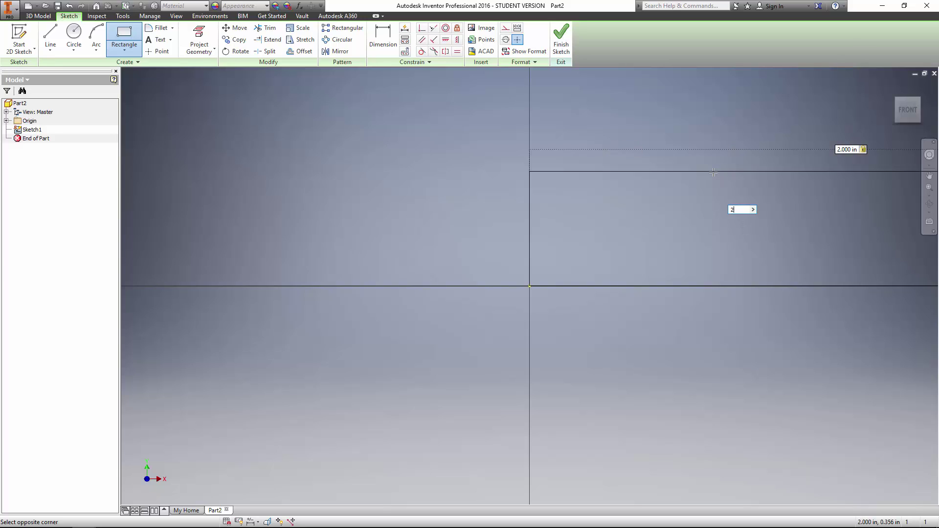
key(Return)
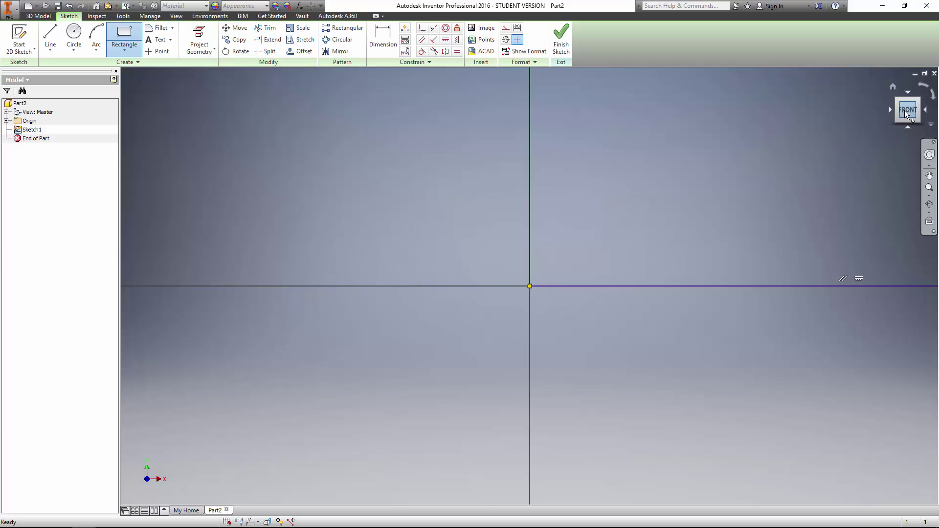
click(905, 110)
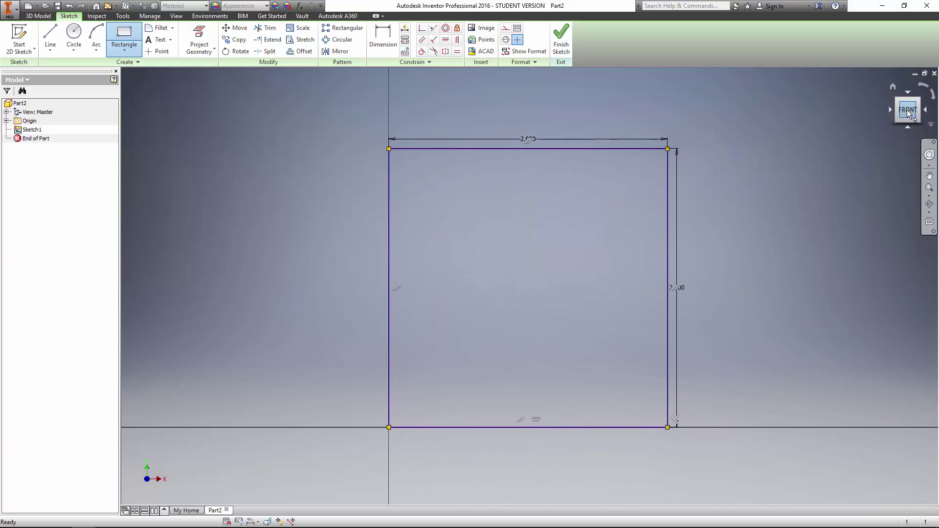
scroll(907, 109, down, 1)
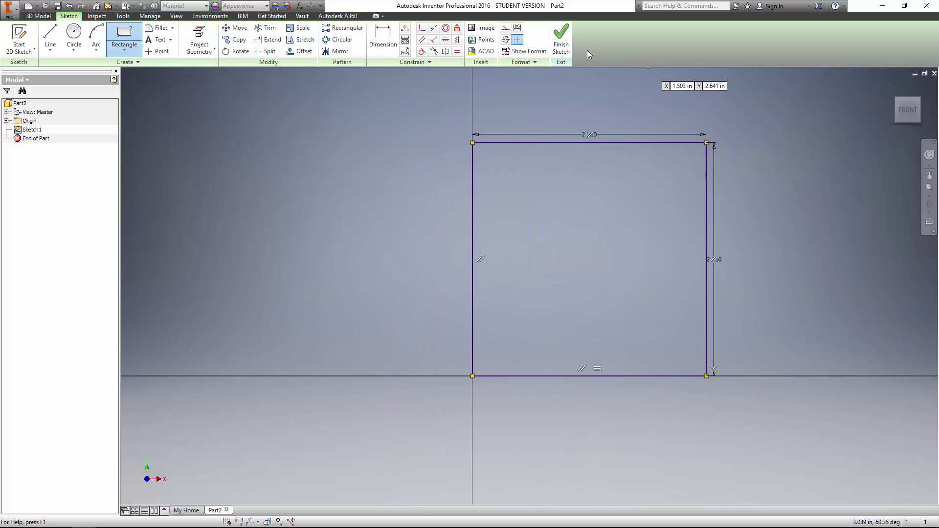
Step: Finish Sketch1 and extrude the square 2 inches into a solid cube
click(561, 39)
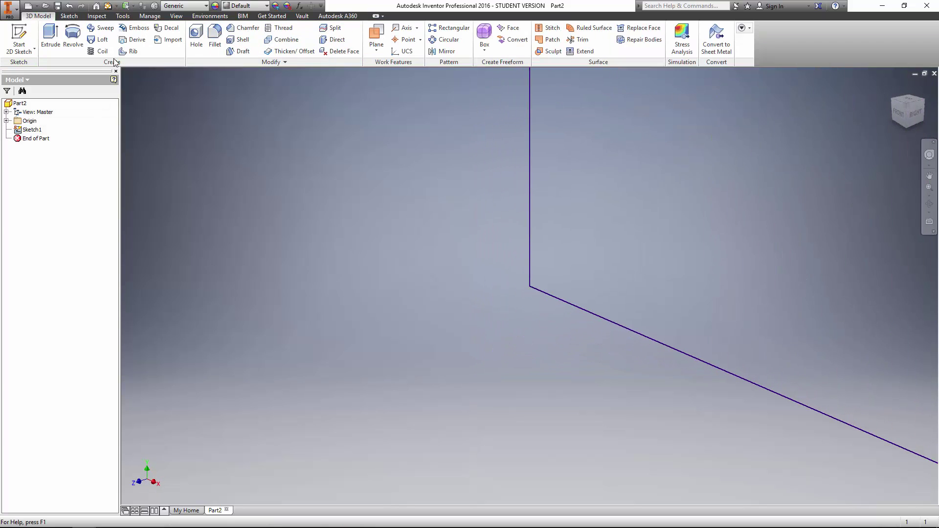
click(50, 36)
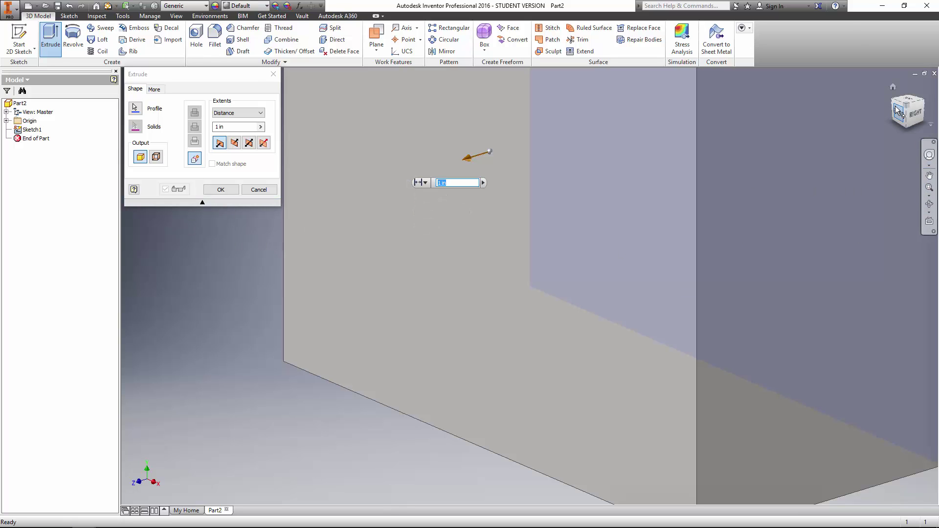
click(893, 89)
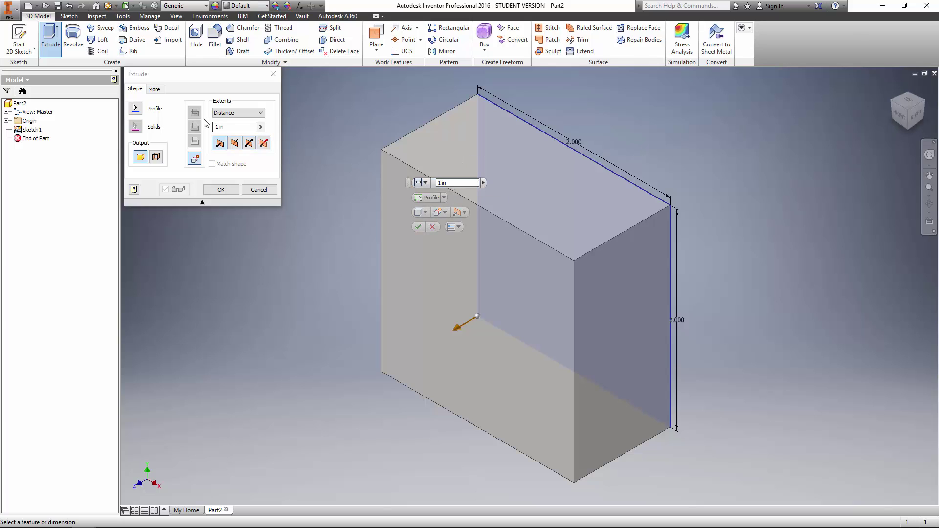
click(201, 202)
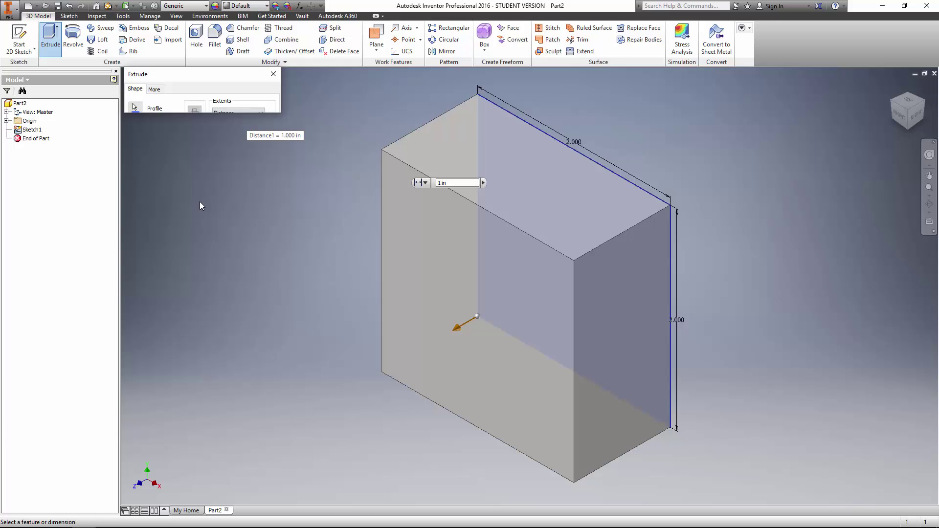
click(203, 87)
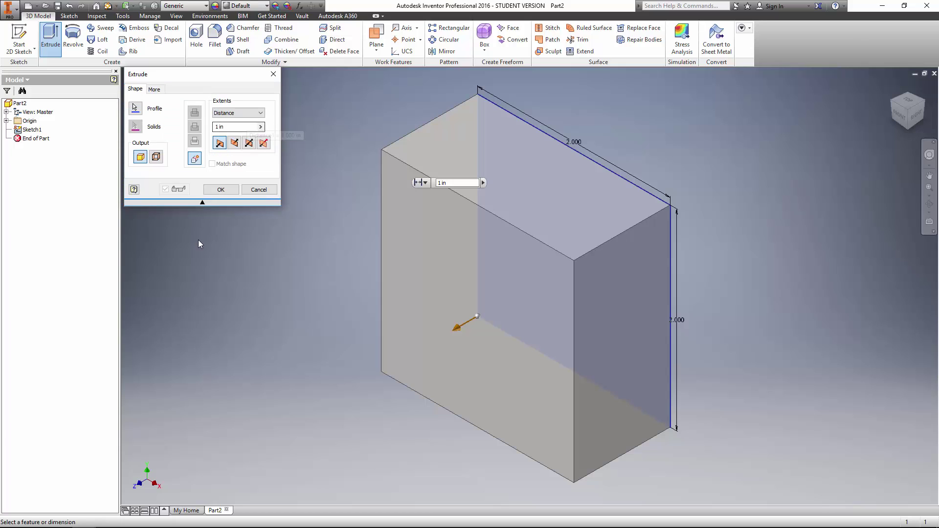
click(203, 203)
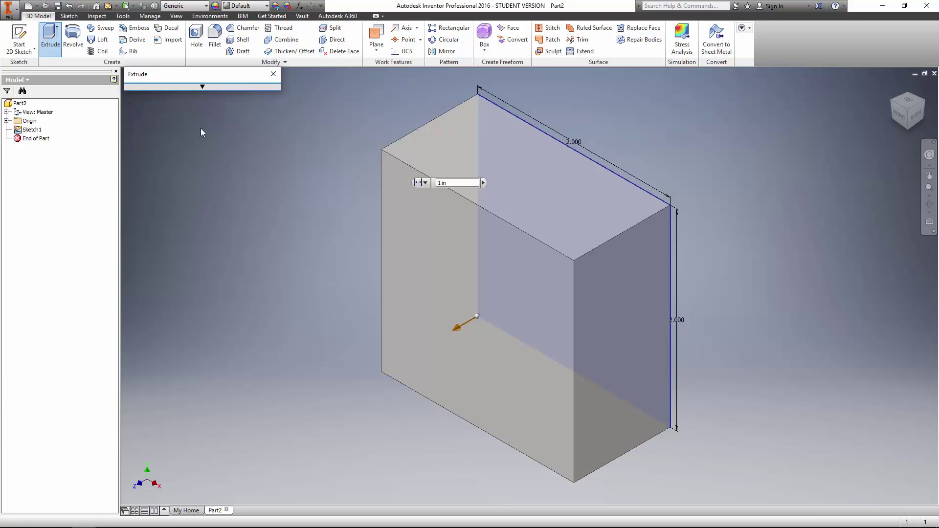
click(203, 87)
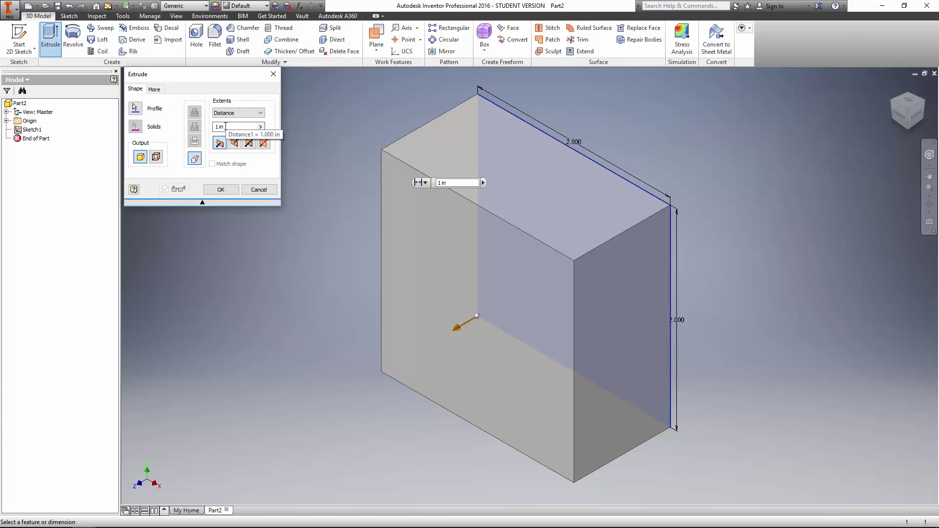
click(202, 202)
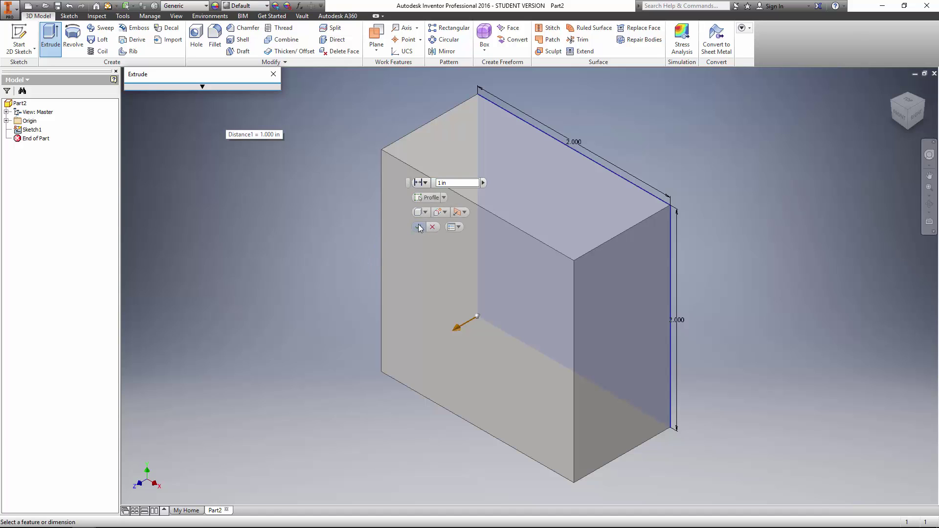
click(436, 184)
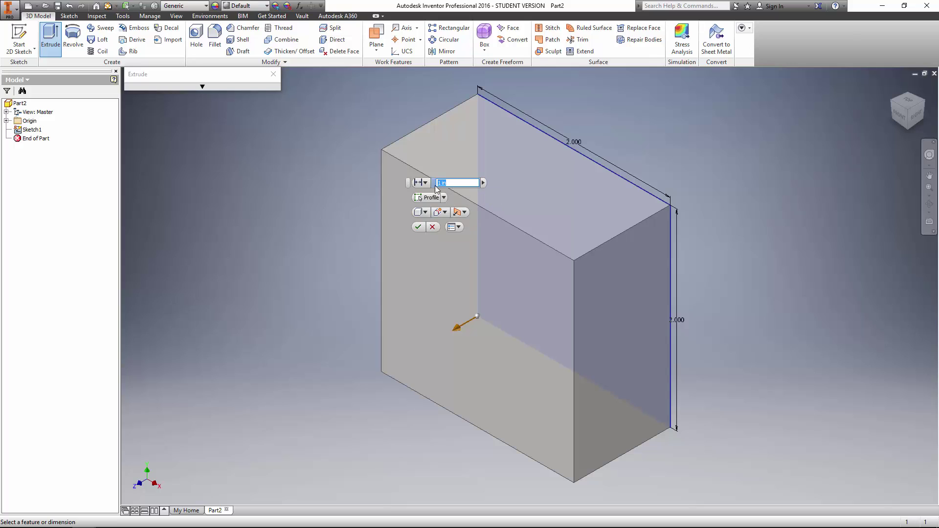
text(2)
key(Return)
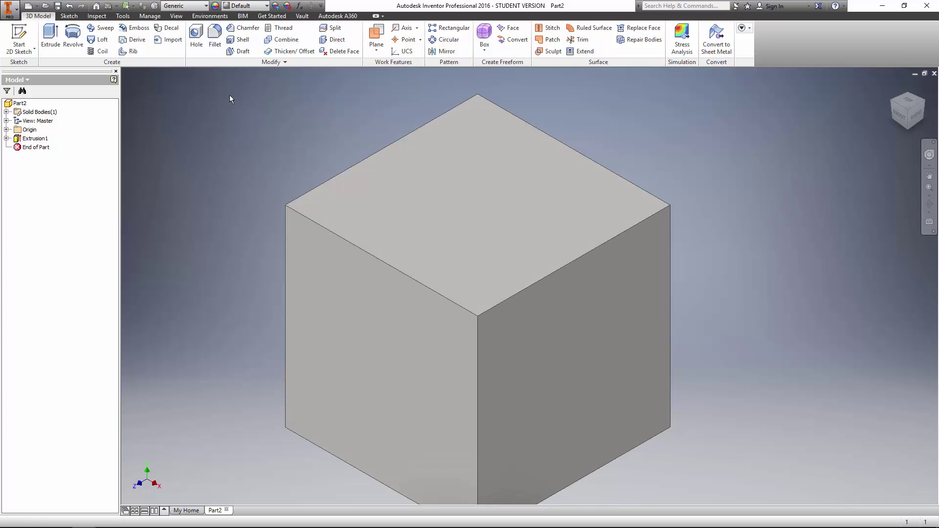
Step: Start Sketch2 on the cube's front face, viewed straight on
click(21, 45)
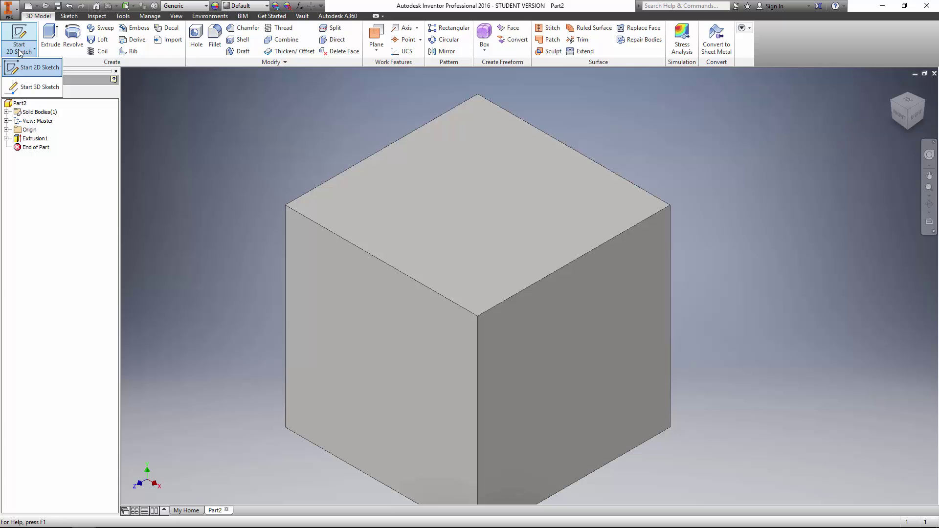
click(22, 62)
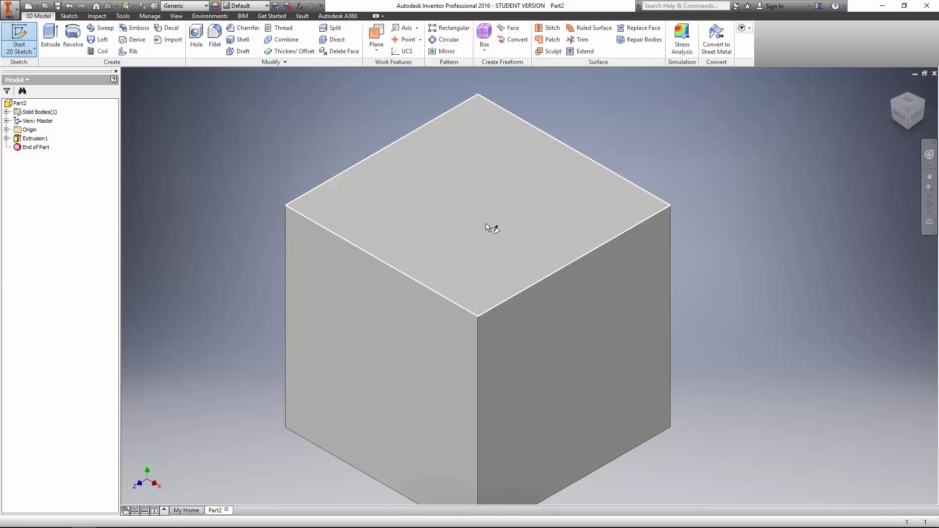
click(391, 368)
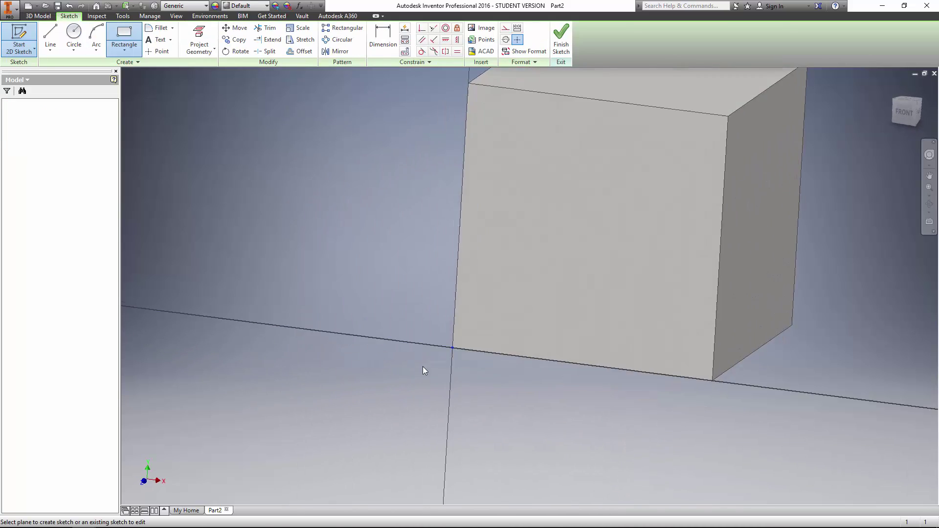
click(905, 107)
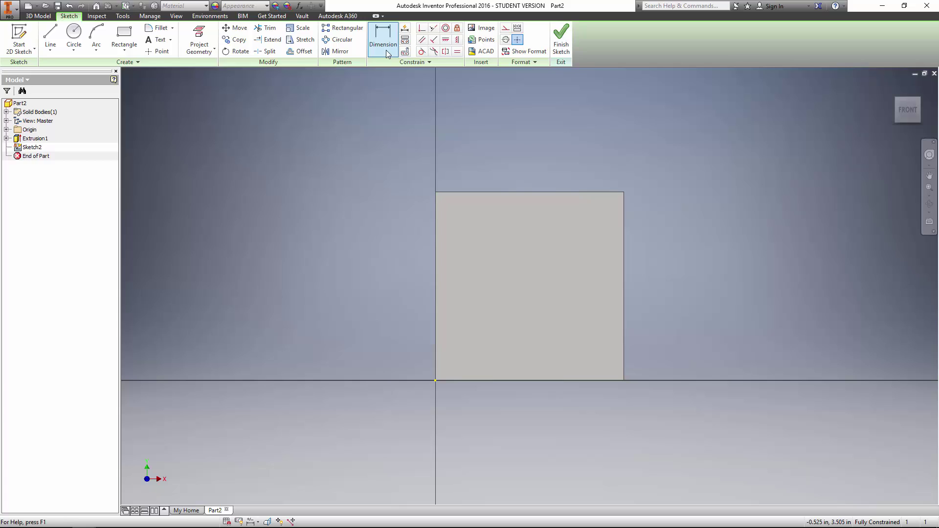
Step: Draw a 1-inch diameter circle centred at (1, 1) on the front face
click(73, 33)
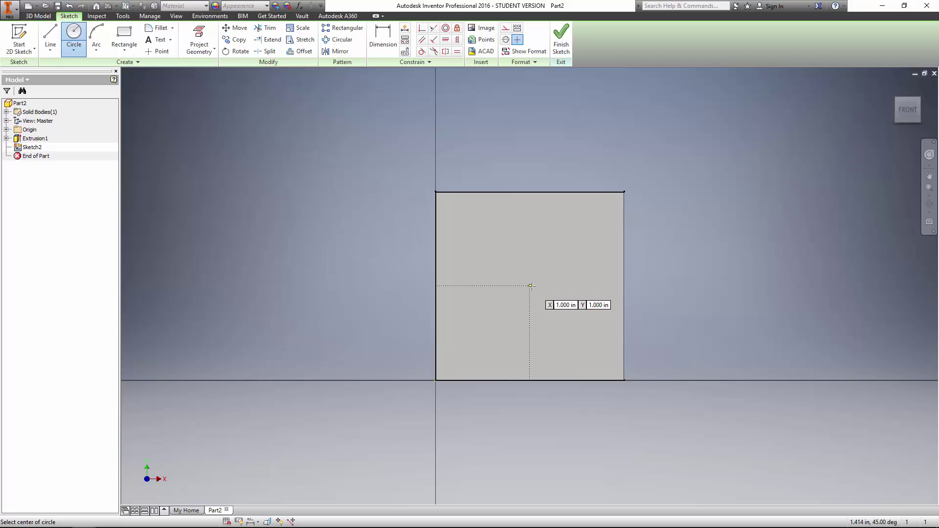
click(530, 286)
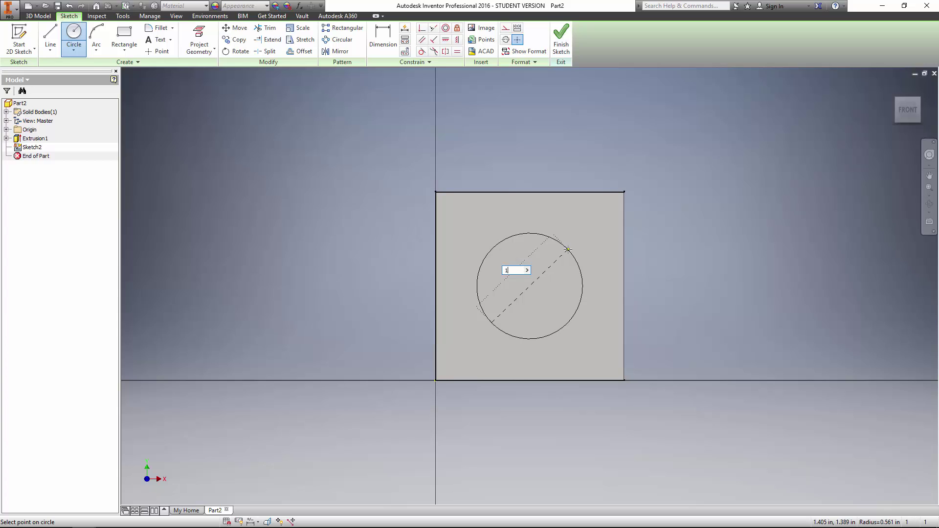
key(Return)
scroll(568, 251, down, 10)
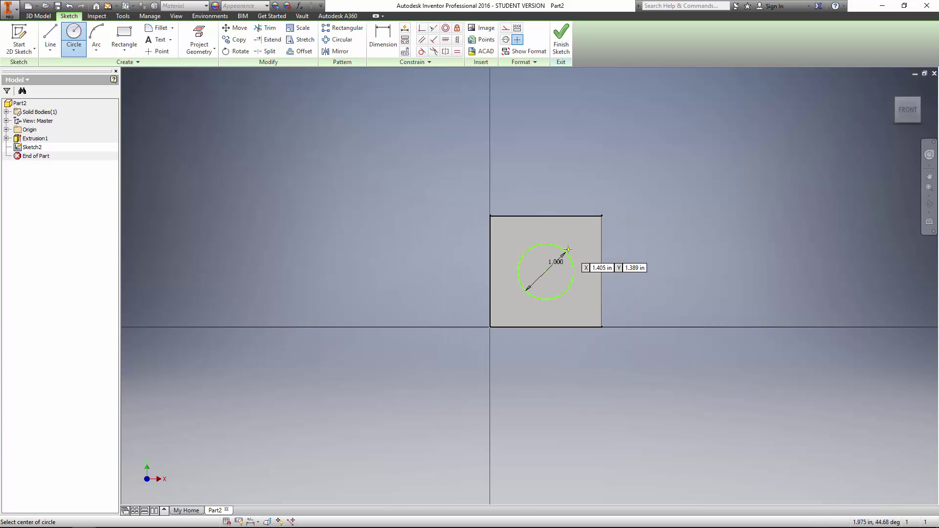
scroll(566, 263, up, 12)
scroll(566, 263, up, 3)
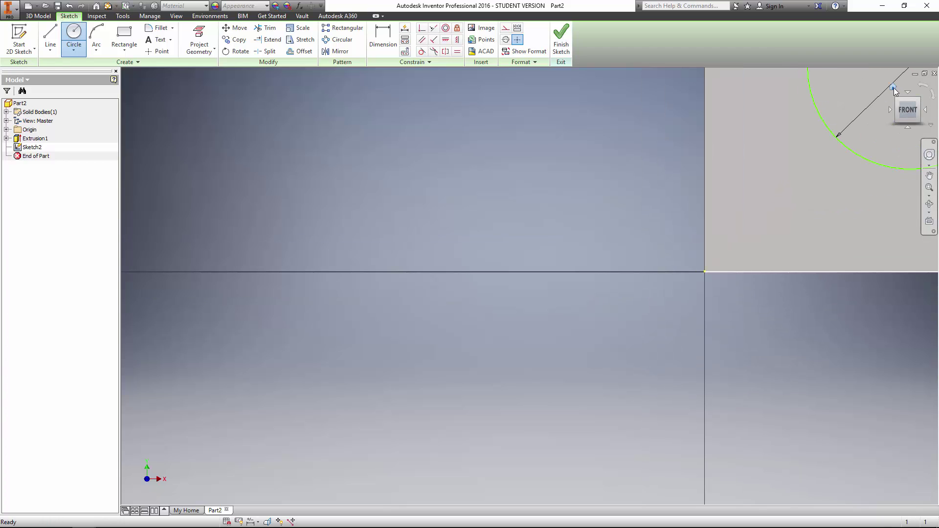
click(893, 87)
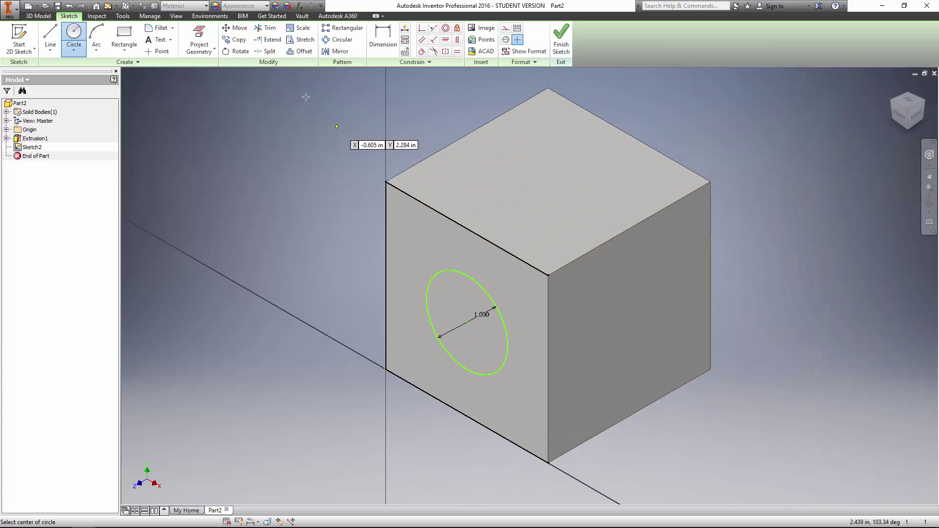
Step: Finish the circle sketch and extrude it as a Through All cut
click(561, 41)
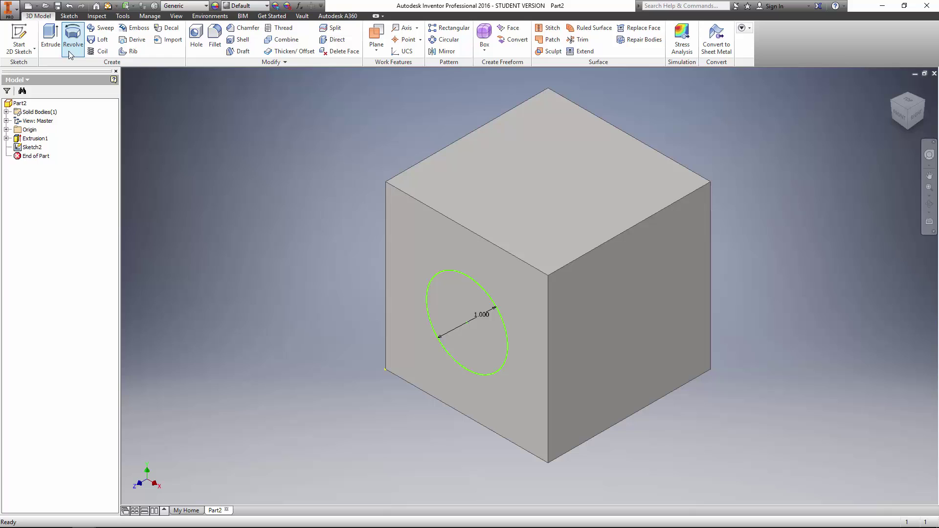
click(51, 37)
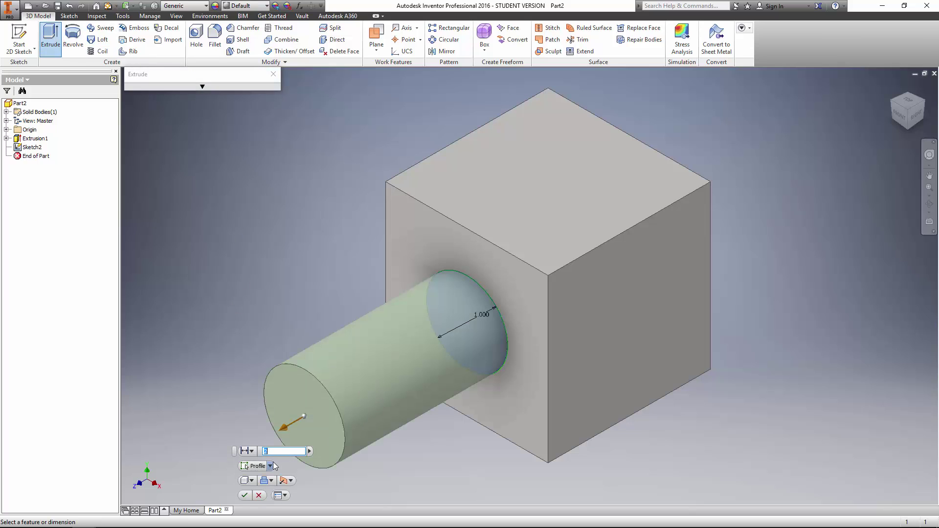
click(251, 451)
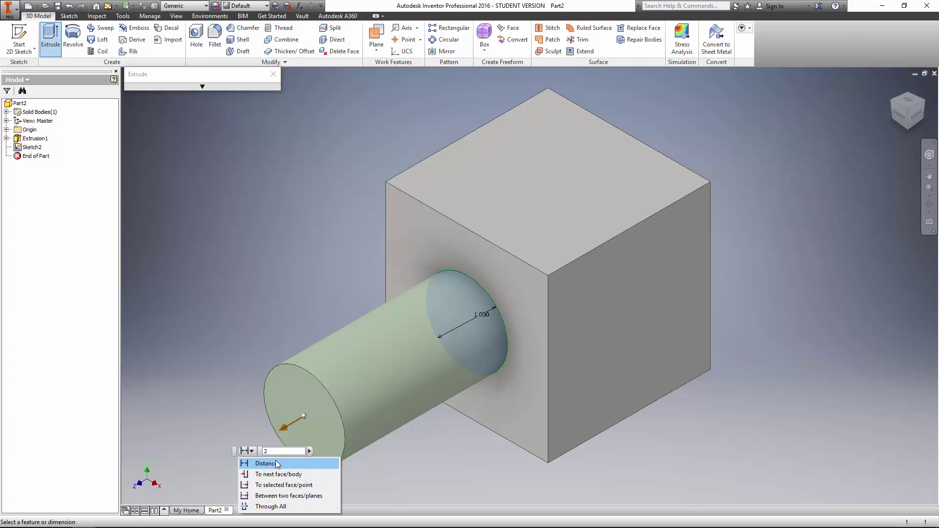
click(283, 507)
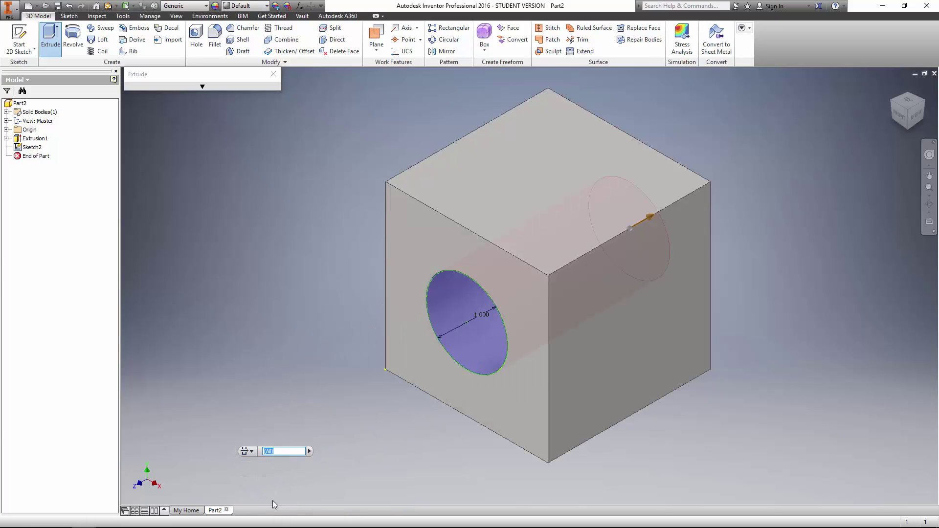
mouse_move(215, 485)
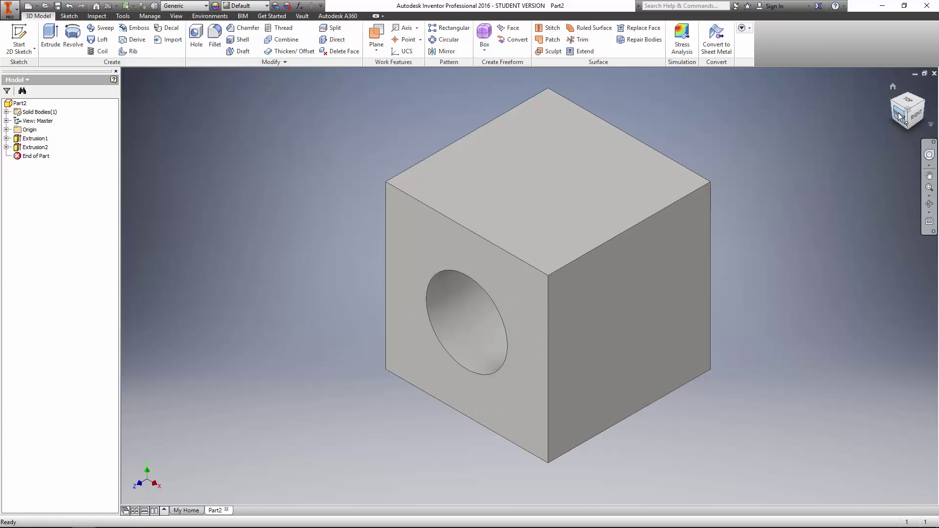
mouse_move(899, 116)
mouse_down()
mouse_move(920, 139)
mouse_move(898, 120)
mouse_up()
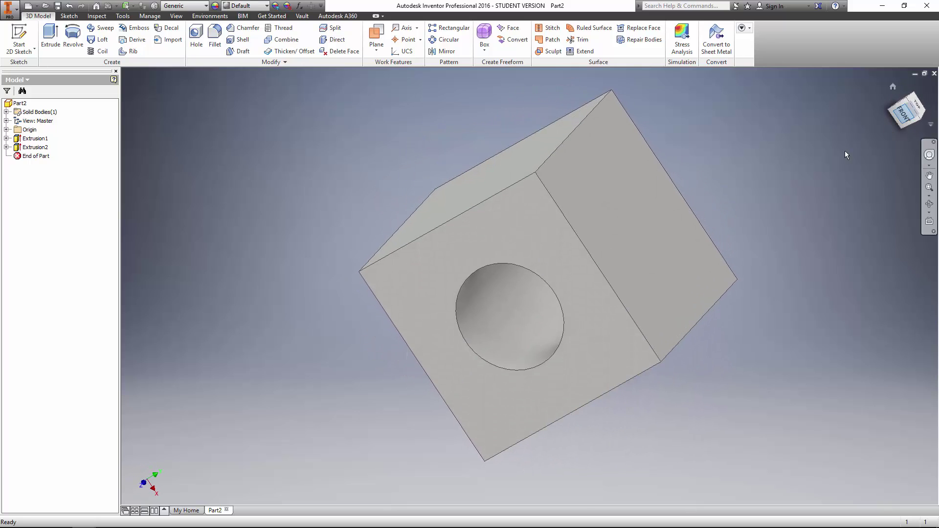
click(892, 88)
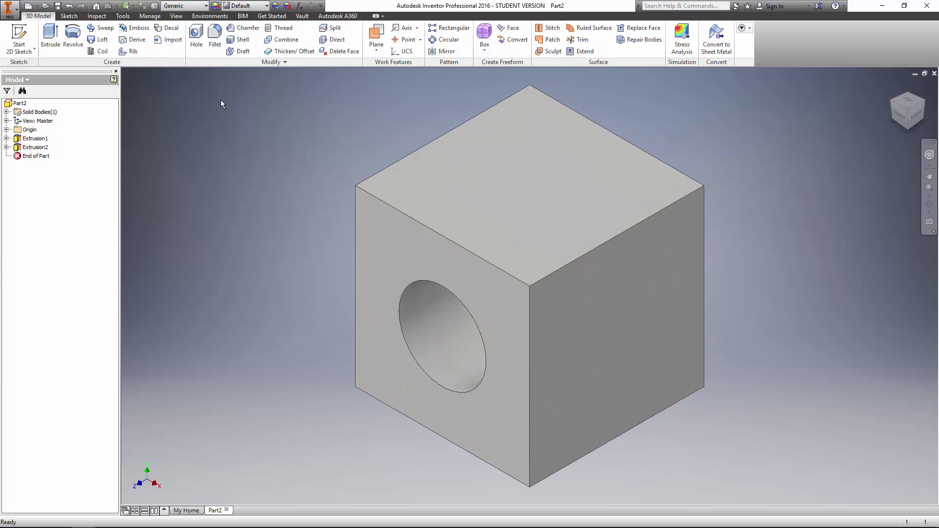
Step: Start Sketch3 on the cube's top face
click(20, 52)
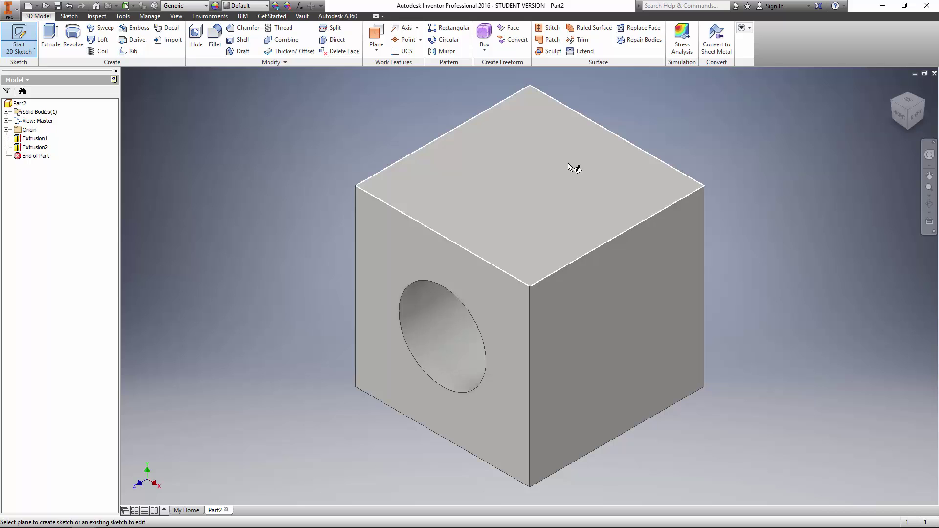
click(534, 186)
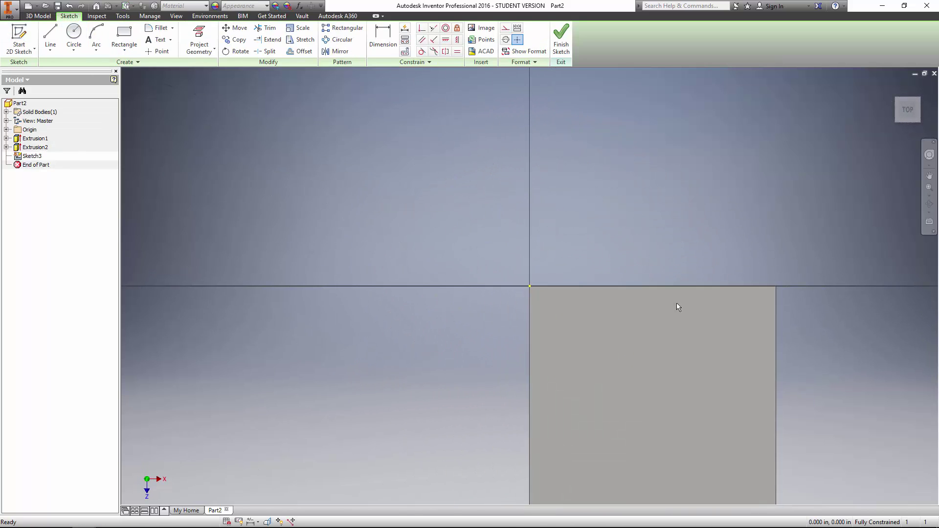
click(906, 109)
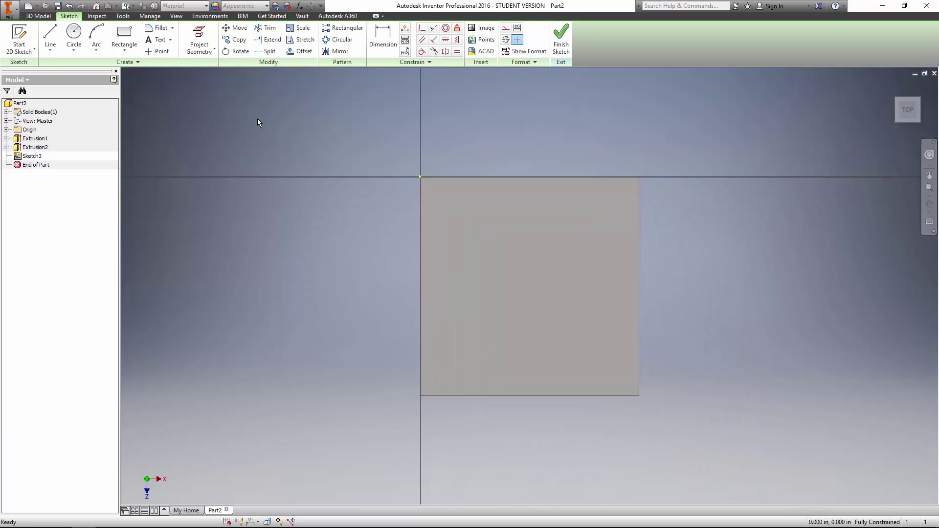
Step: Draw a 1 × 1 inch square inside the top face
click(124, 35)
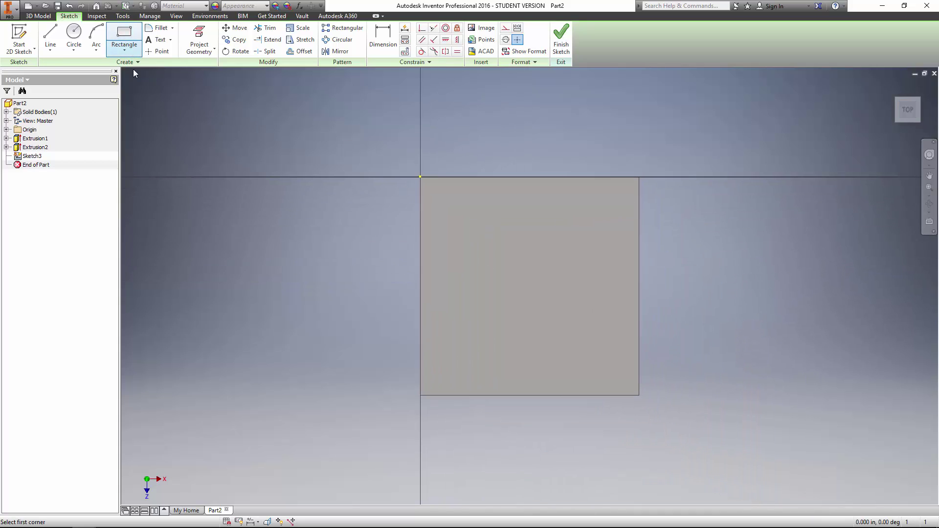
click(460, 213)
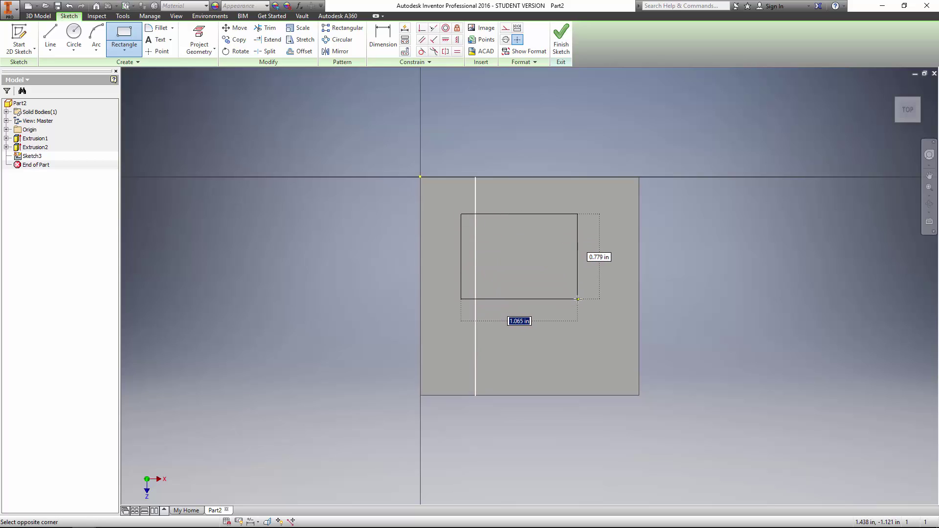
text(1)
key(Tab)
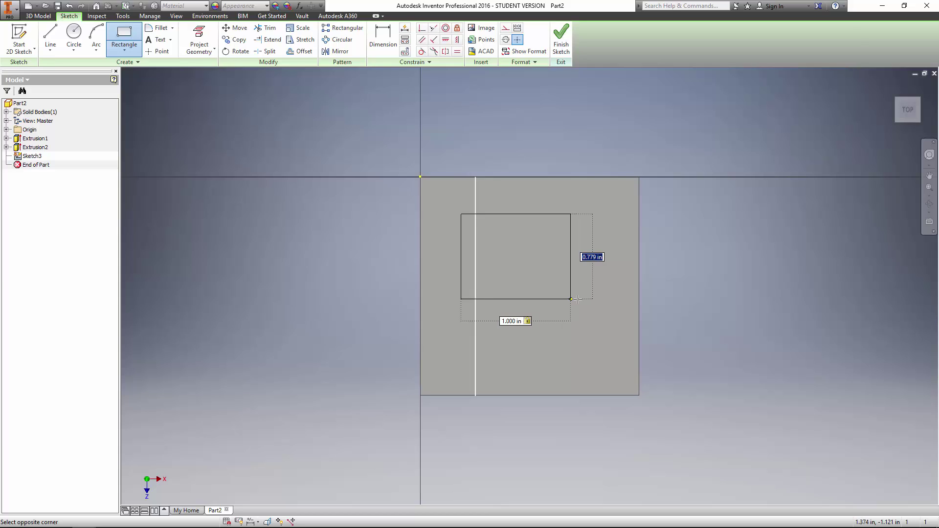
text(1)
key(Return)
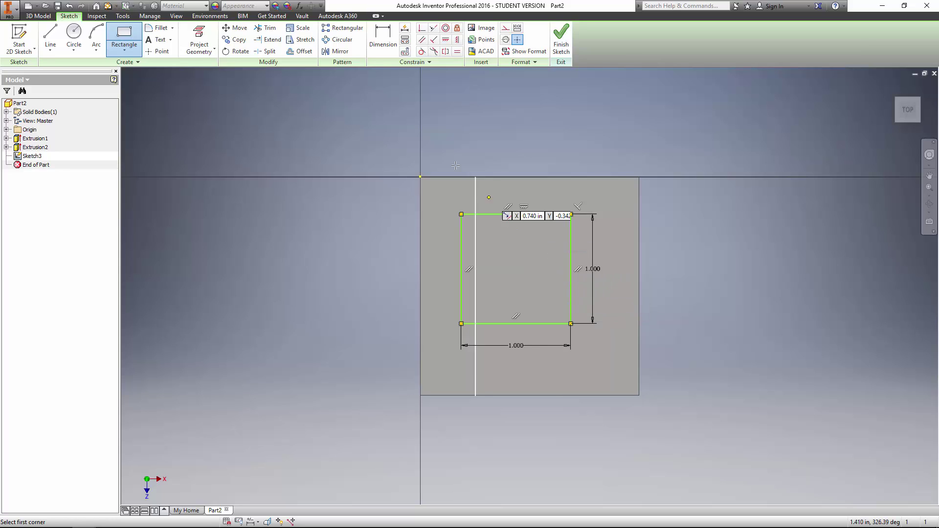
Step: Dimension the square 0.5 inch from the face's left edge
click(387, 36)
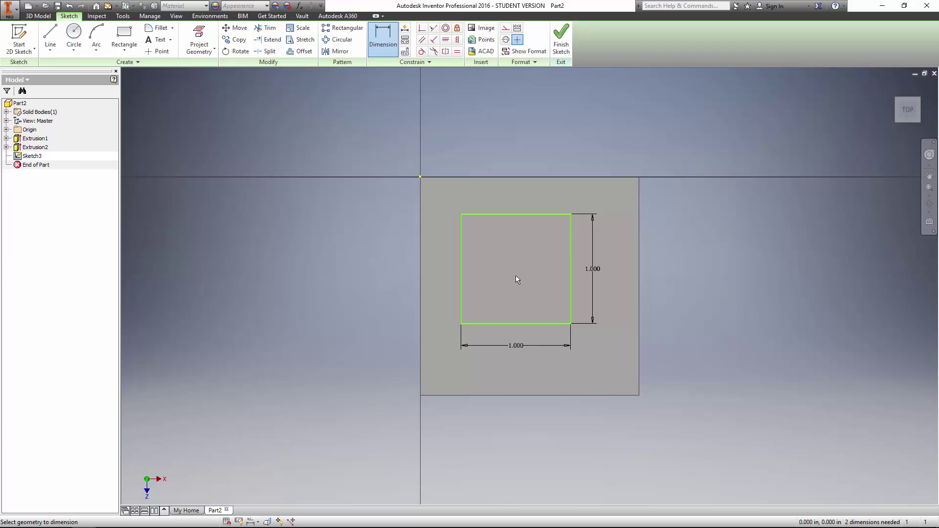
click(460, 258)
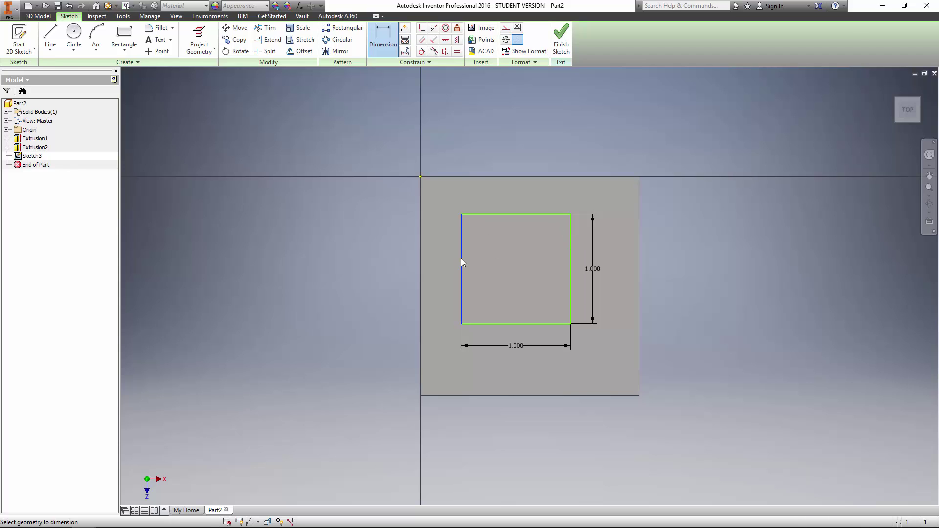
click(421, 270)
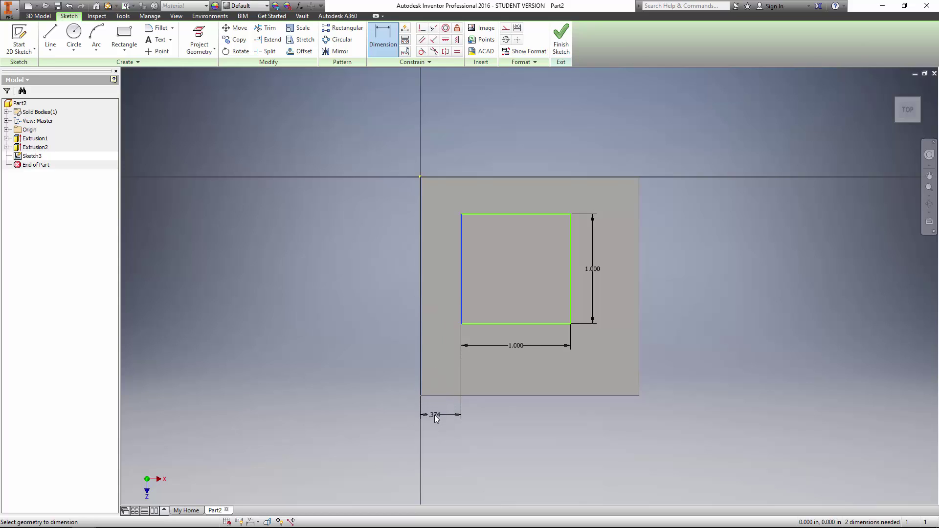
click(435, 415)
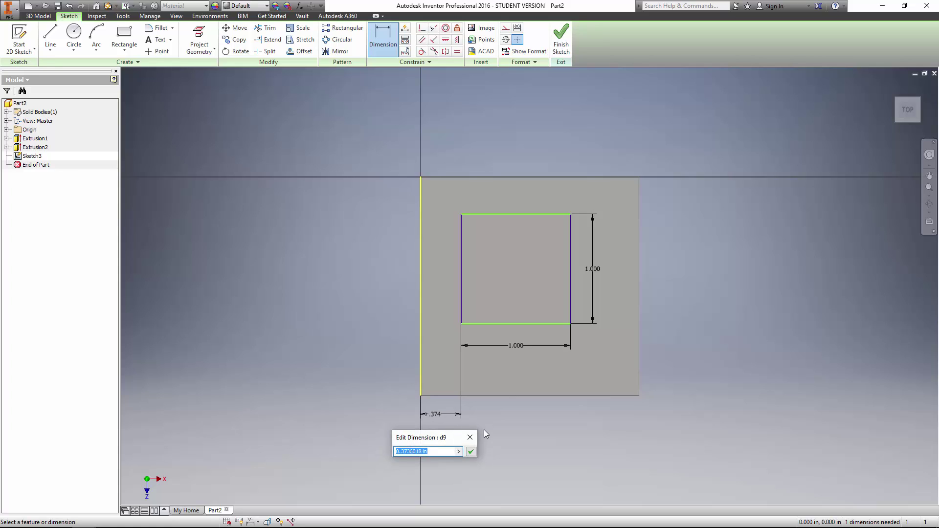
text(.5)
key(Return)
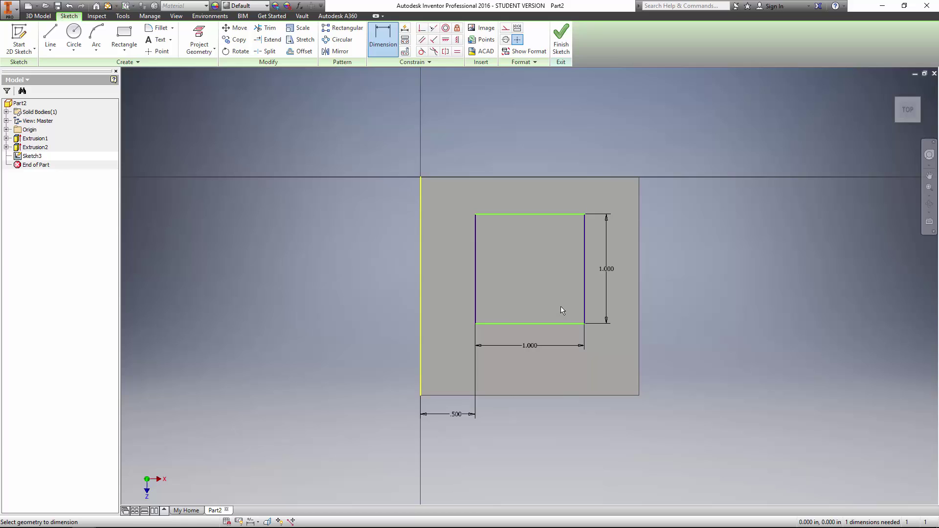
Step: Try dimensioning the square's top edge and cancel the redundant dimension warning
click(539, 216)
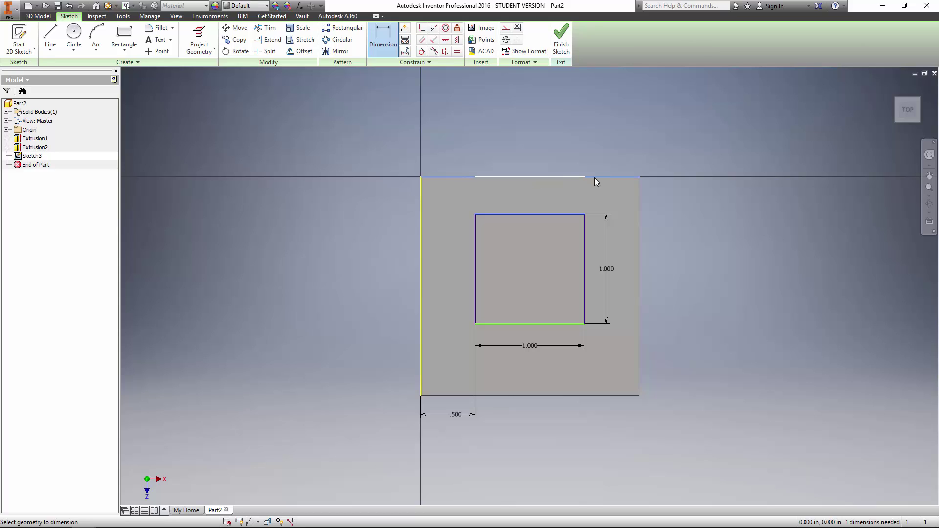
click(663, 182)
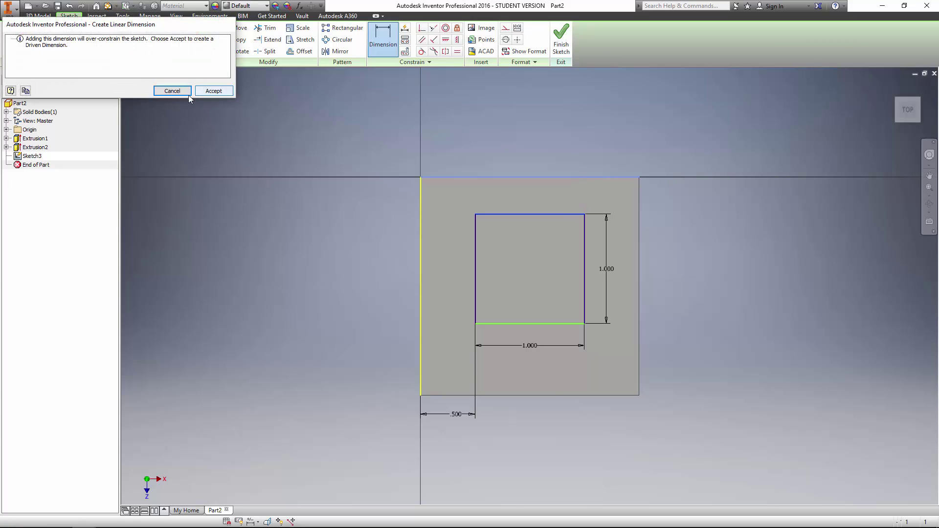
click(172, 90)
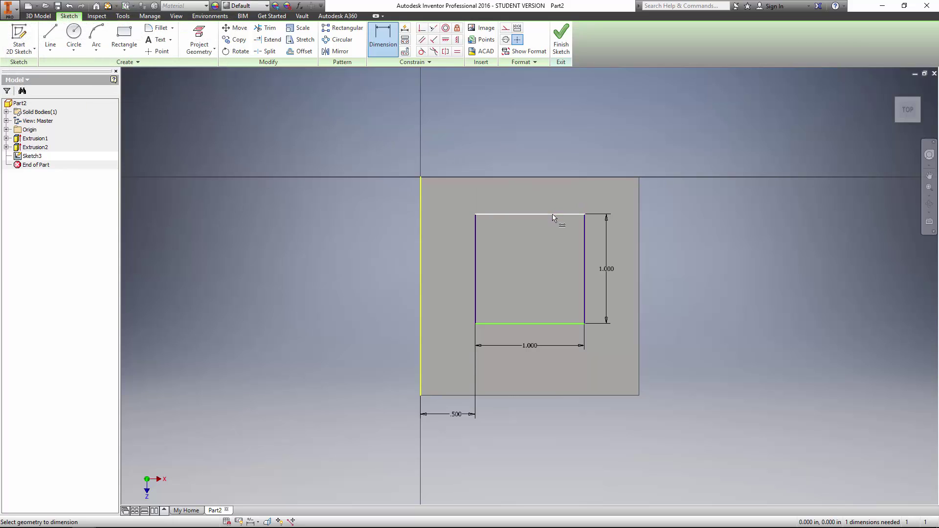
Step: Dimension the square 0.5 inch below the face's top edge
click(610, 177)
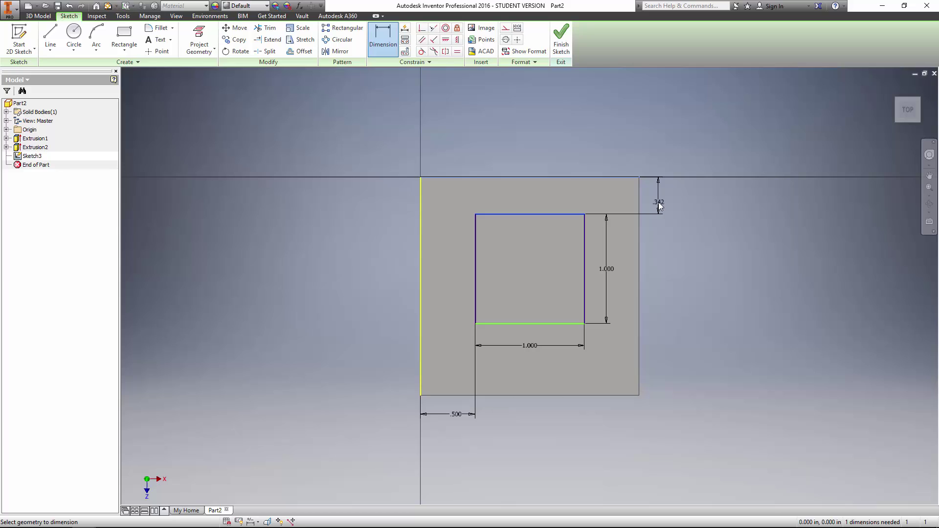
click(668, 204)
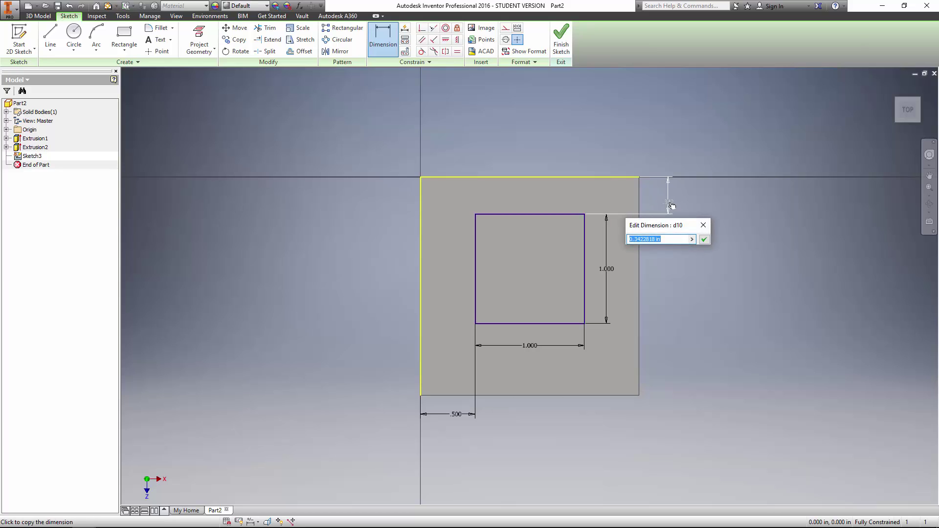
text(.5)
key(Return)
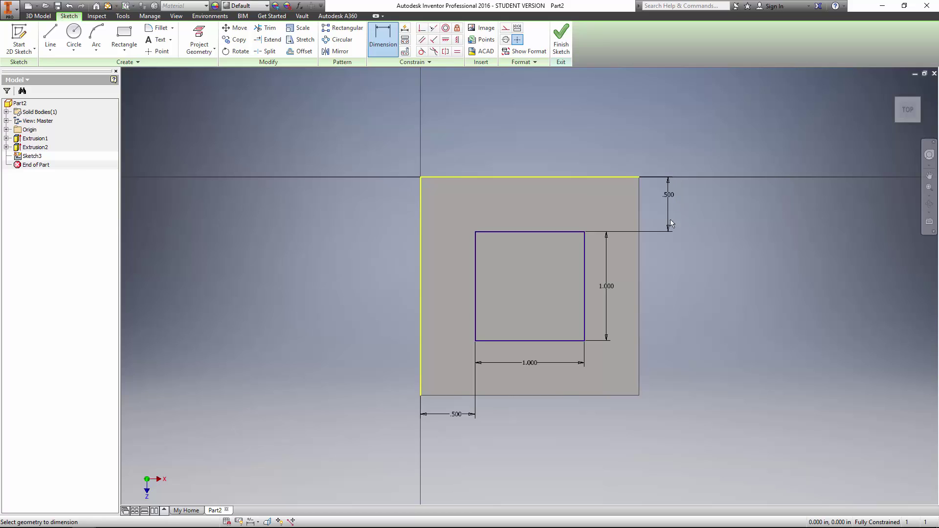
Step: Try a bottom-edge offset dimension and cancel the over-constraint warning
click(575, 341)
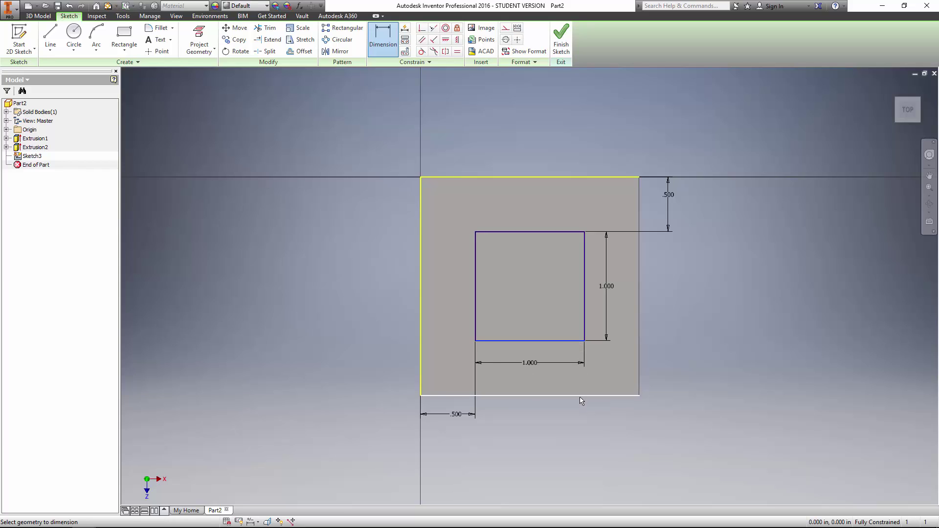
click(592, 394)
click(675, 386)
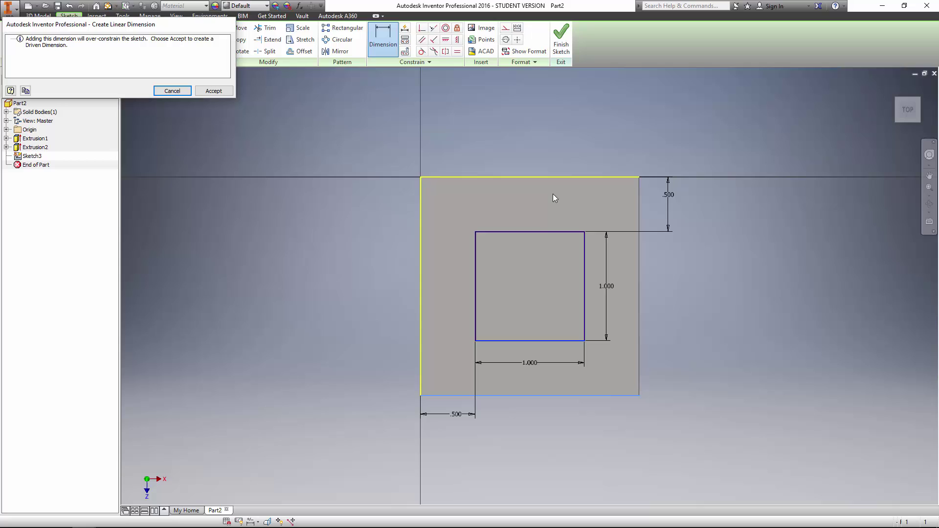
click(160, 92)
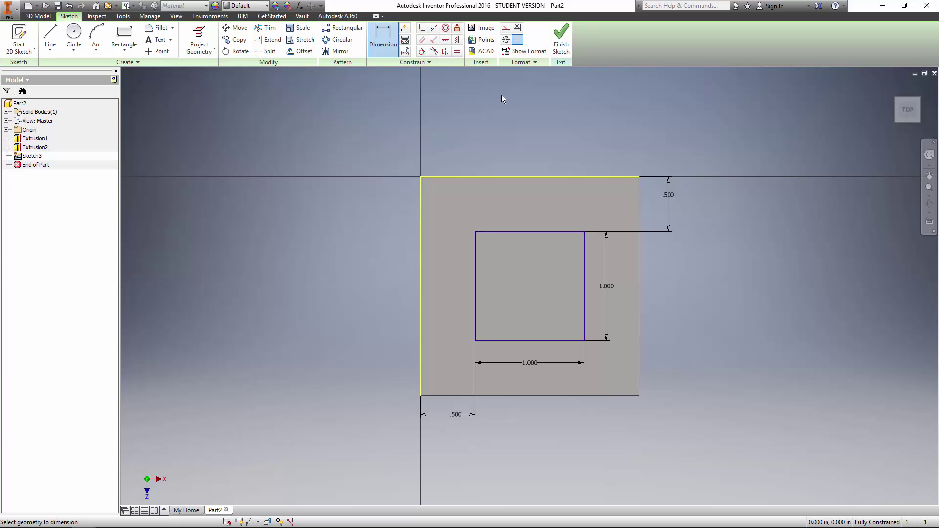
Step: Finish Sketch3 and extrude the 1-inch square 0.25 inch up as a boss
click(556, 53)
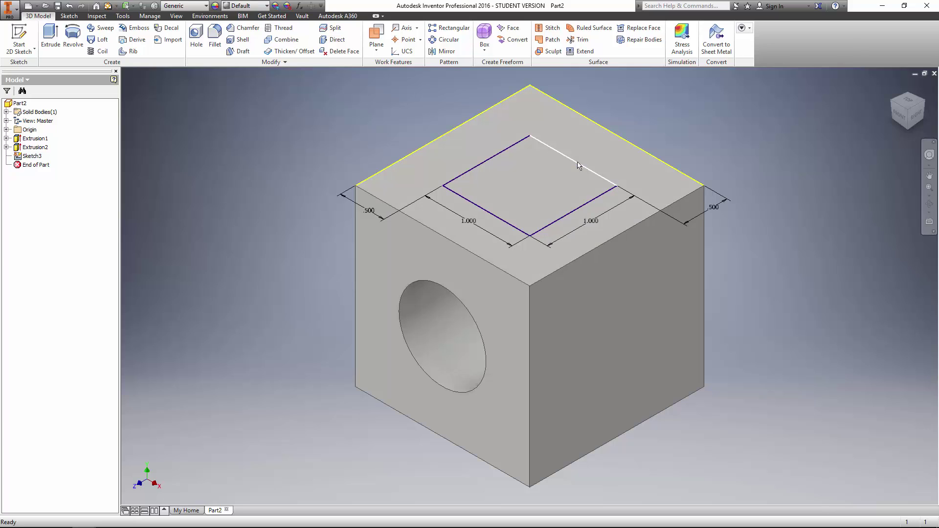
click(50, 37)
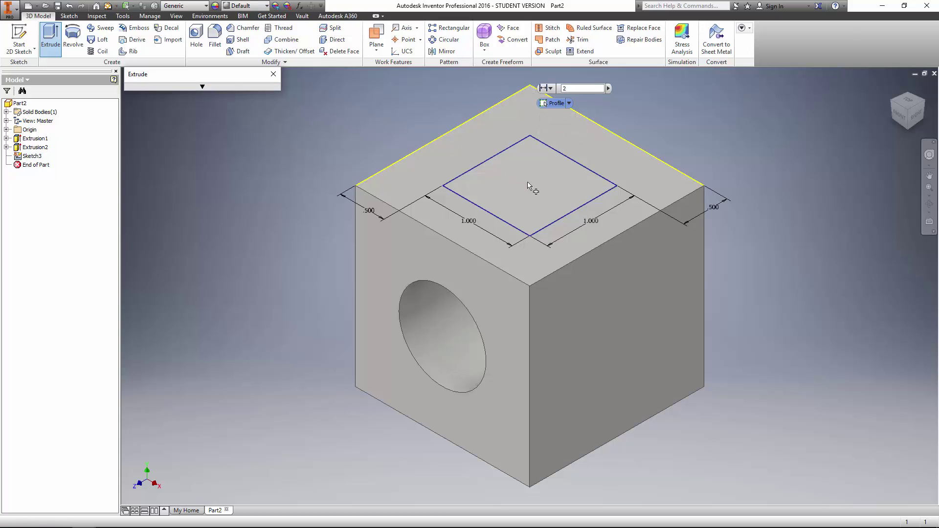
click(538, 207)
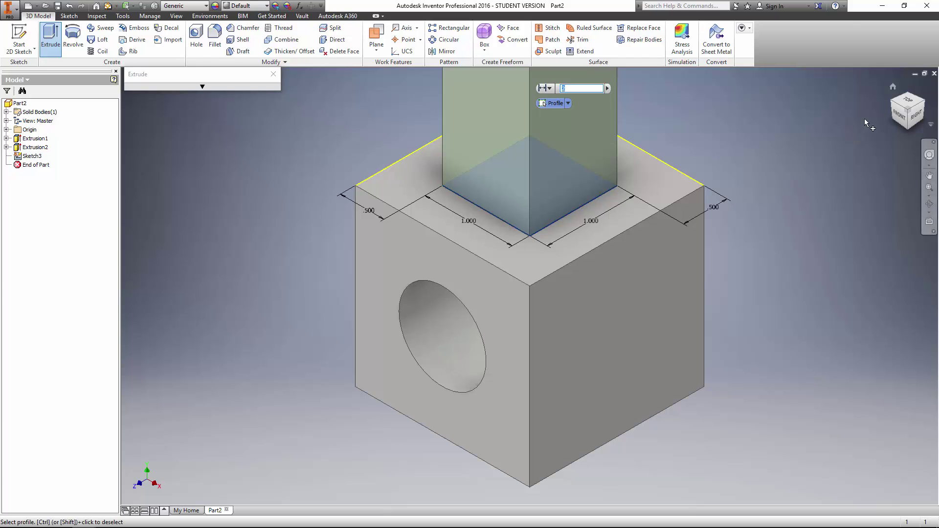
click(893, 87)
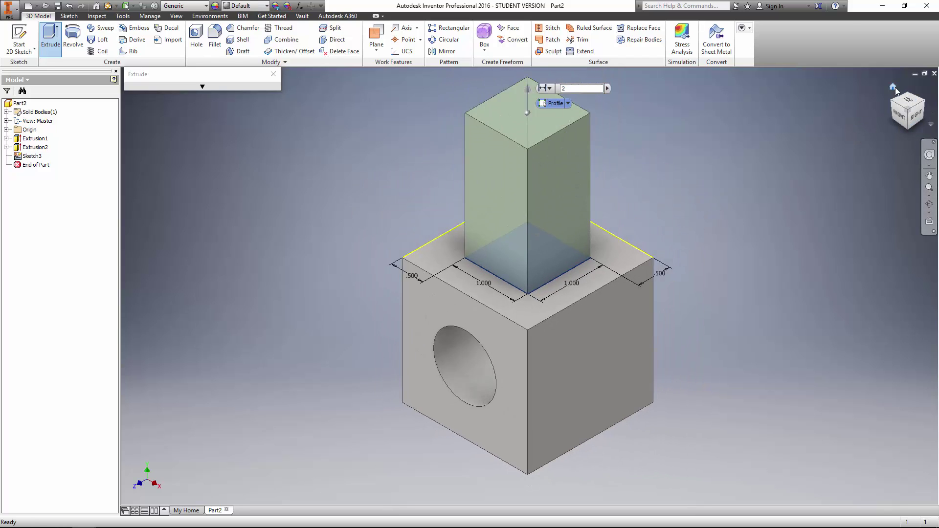
mouse_move(559, 92)
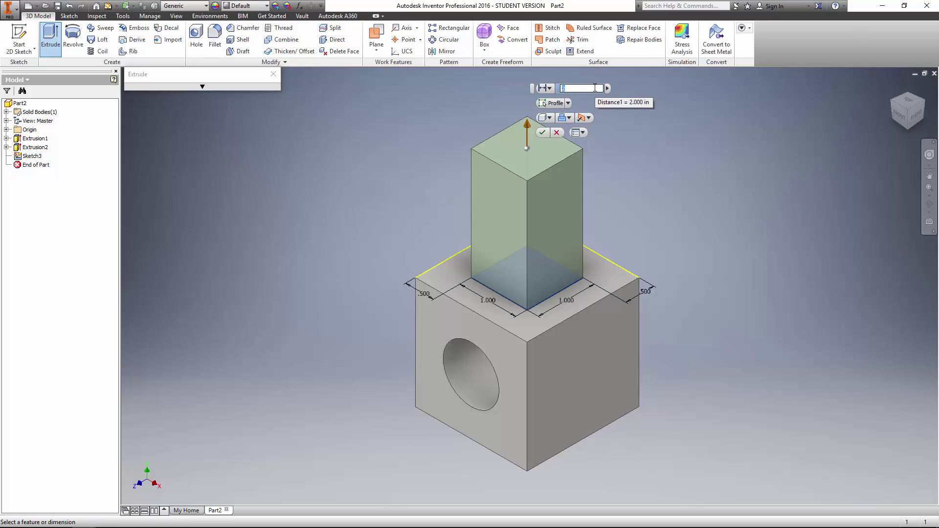
text(25)
key(Return)
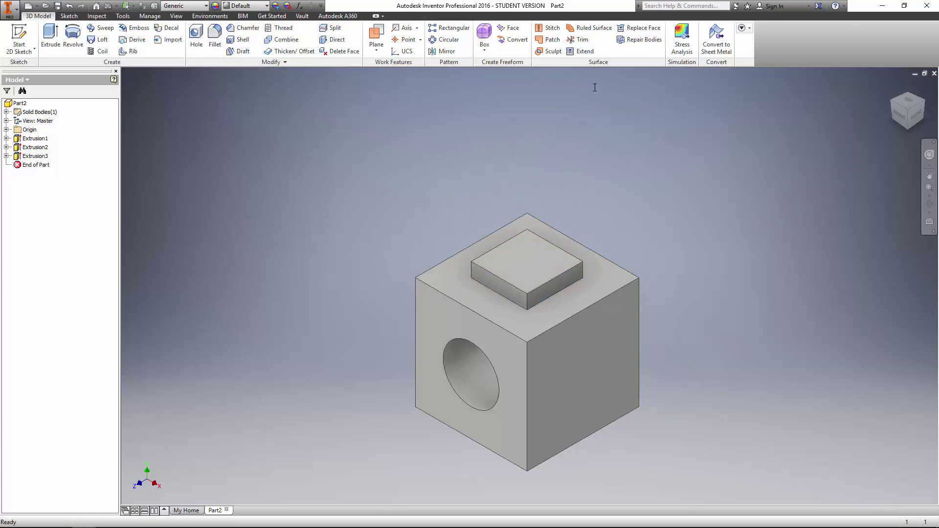